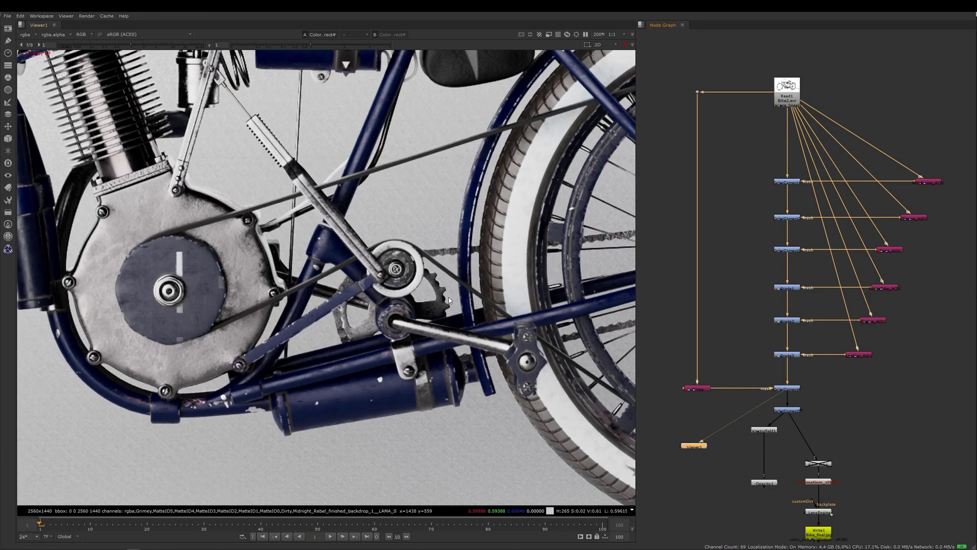
Inspect the Grime mask across the bike in Nuke and display the Grime_Grimey pass in the RenderMan image viewer.
scroll(448, 297, "up", 2)
scroll(374, 304, "up", 3)
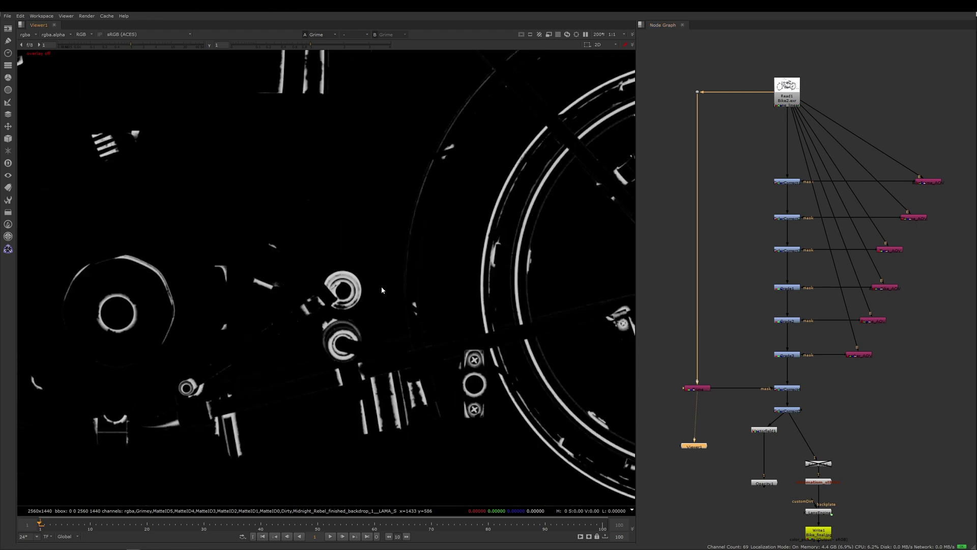
scroll(372, 304, "down", 3)
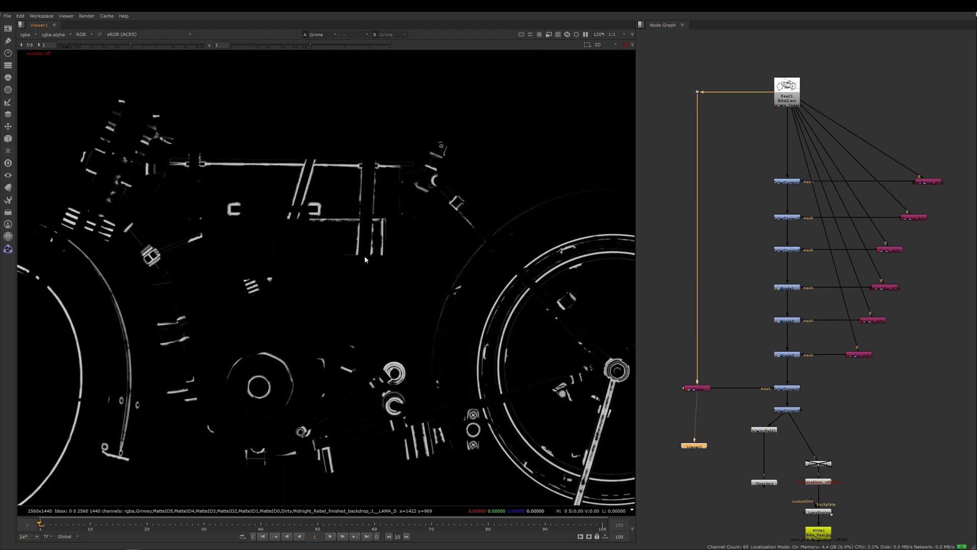
scroll(357, 242, "down", 2)
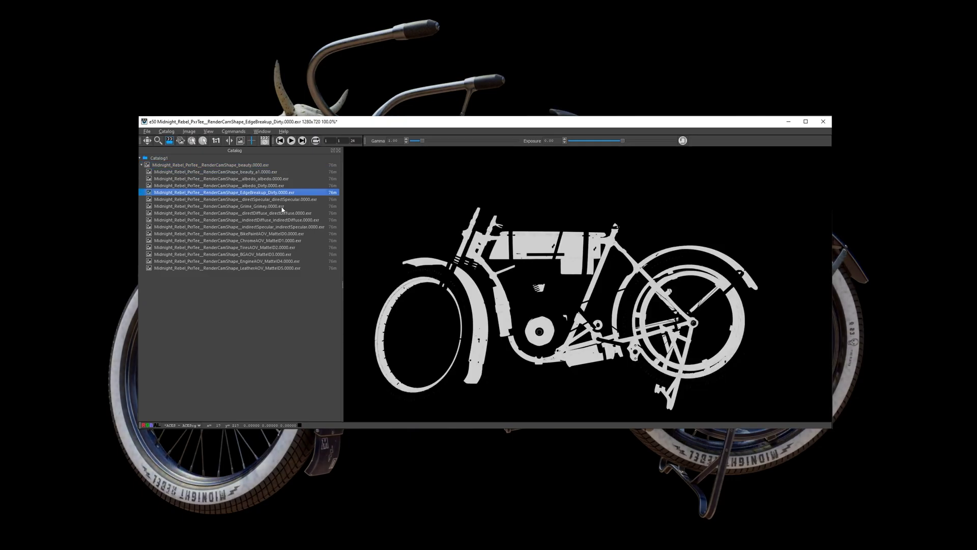
key("Down")
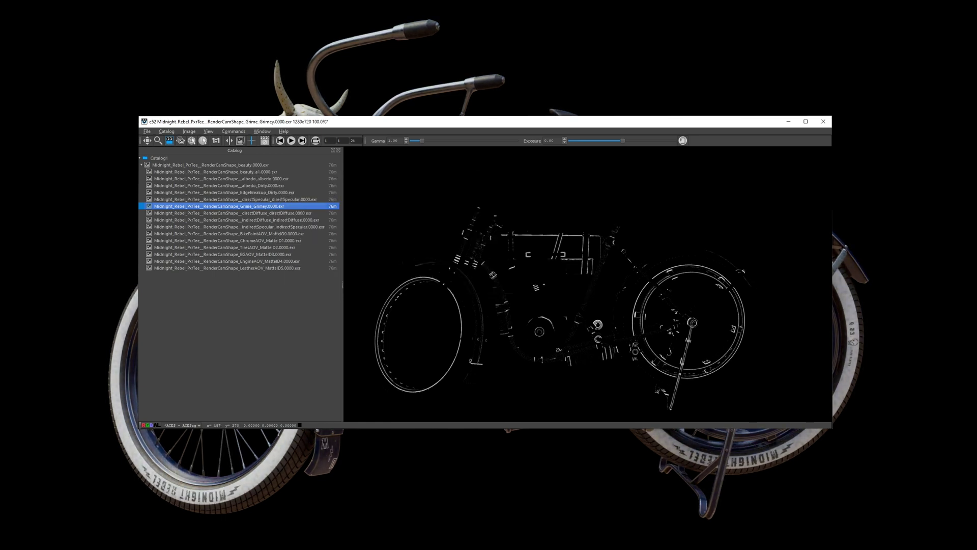
key("Home")
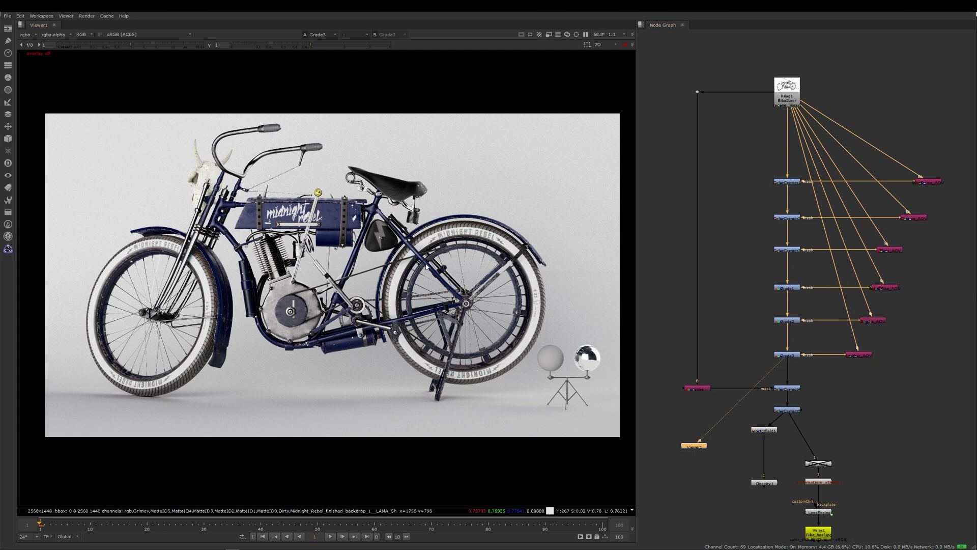
View each material matte of the bike render in turn: bike paint, chrome, tires, environment, engine and leather.
left_click(933, 185)
key("1")
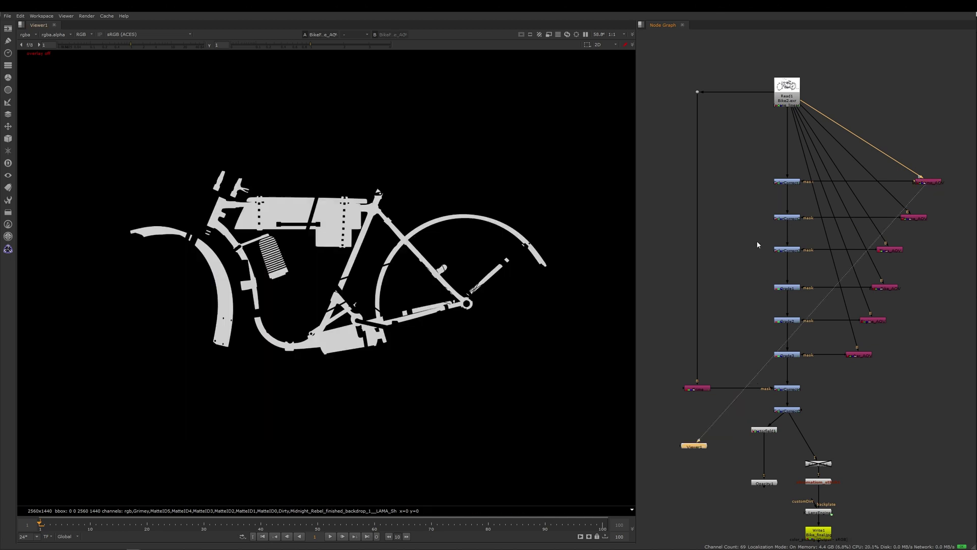
left_click(916, 218)
key("1")
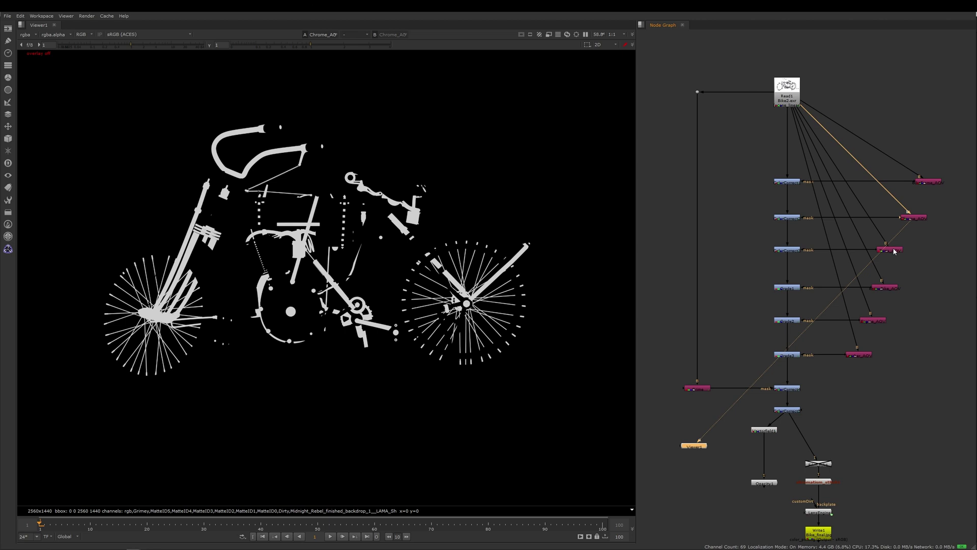
left_click(891, 250)
key("1")
left_click(885, 287)
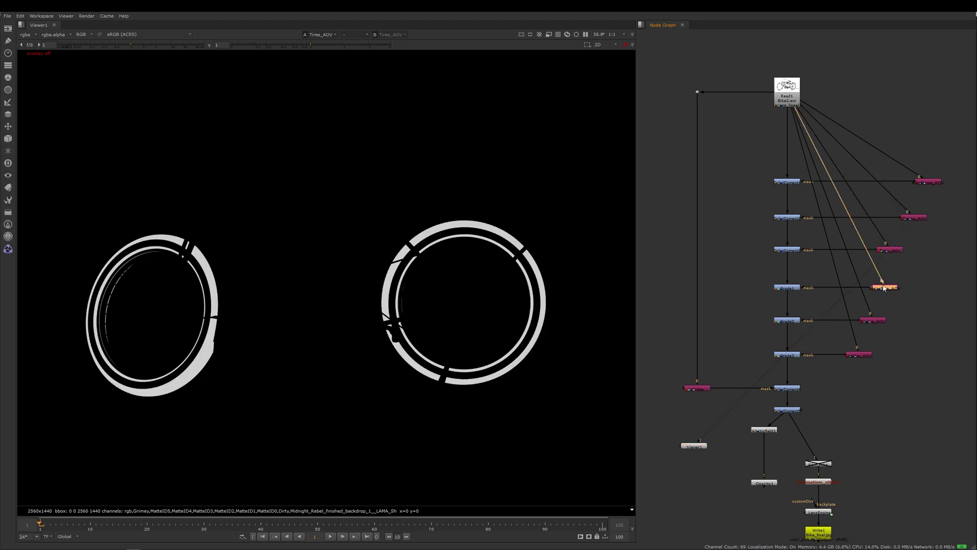
key("1")
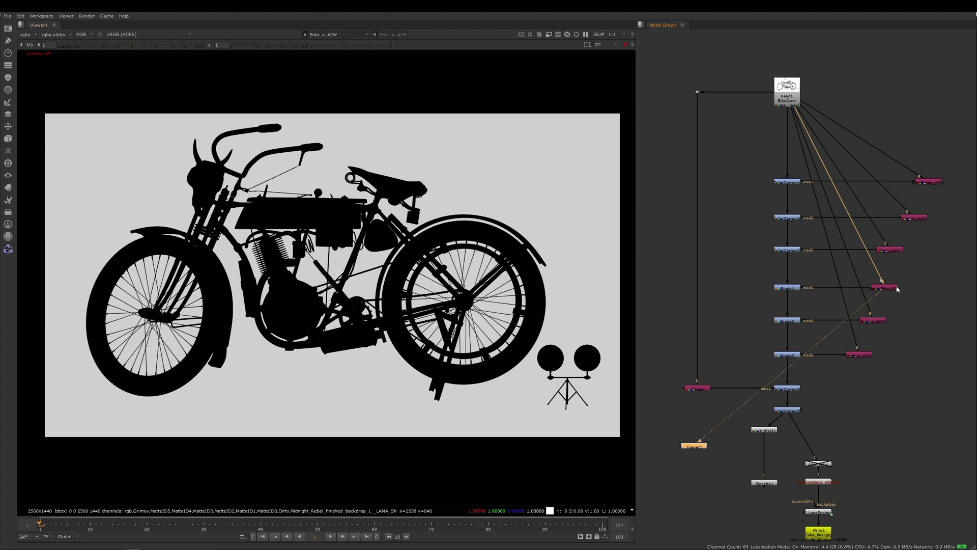
left_click(872, 321)
key("1")
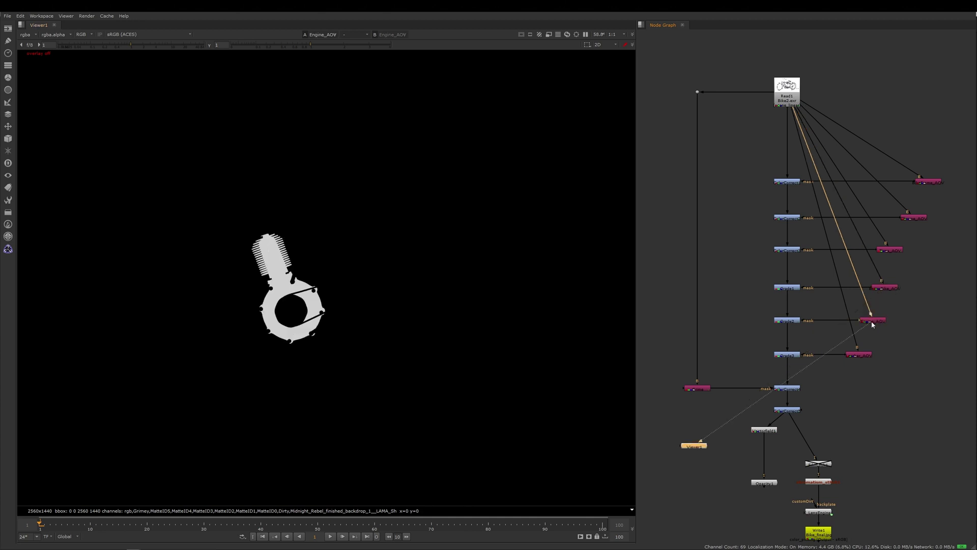
left_click(861, 355)
key("1")
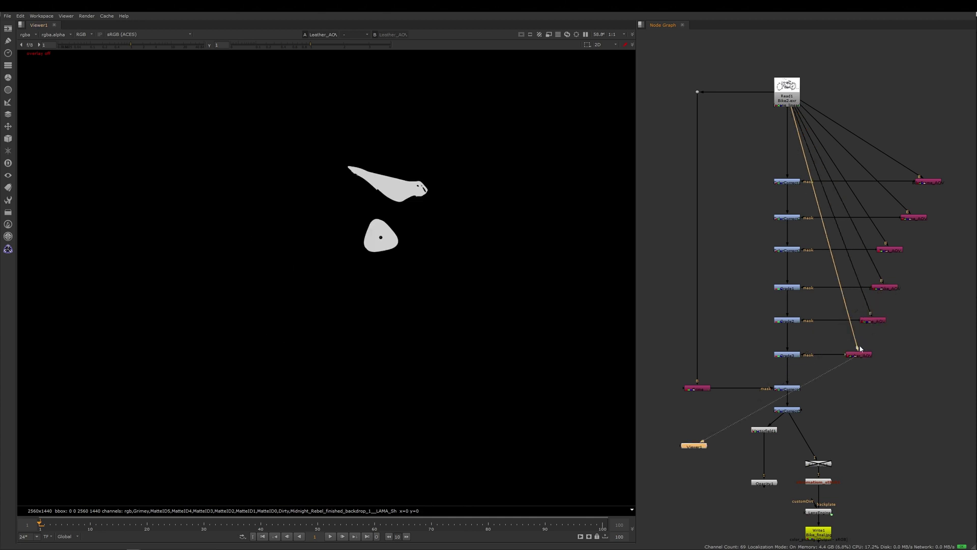
Compare the raw Read1 render with the graded output of the last masked Grade node, Grade3.
left_click(786, 94)
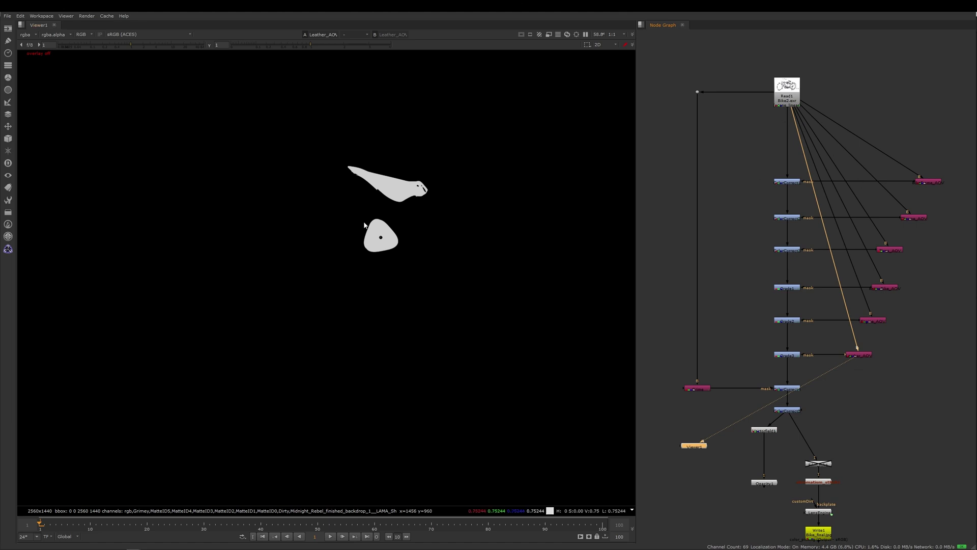
key("1")
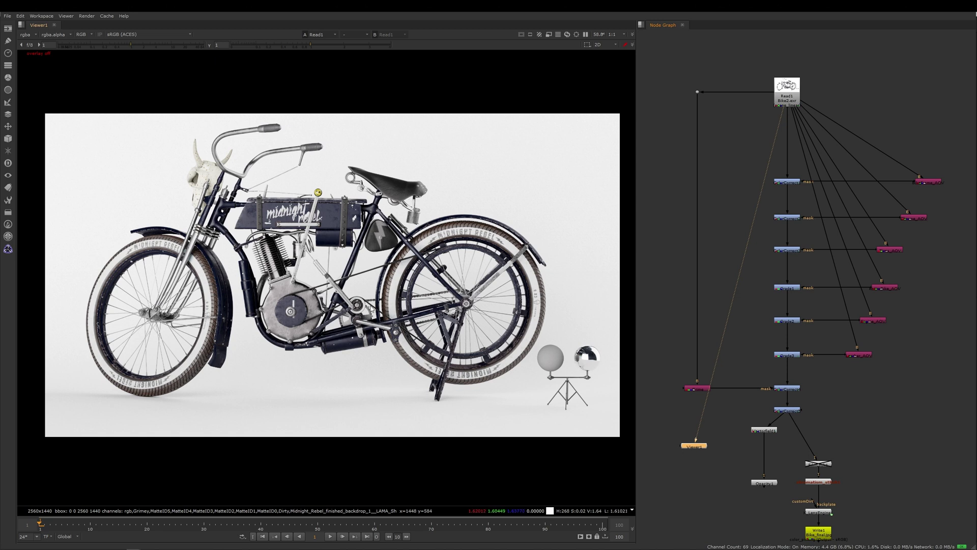
left_click(787, 355)
key("1")
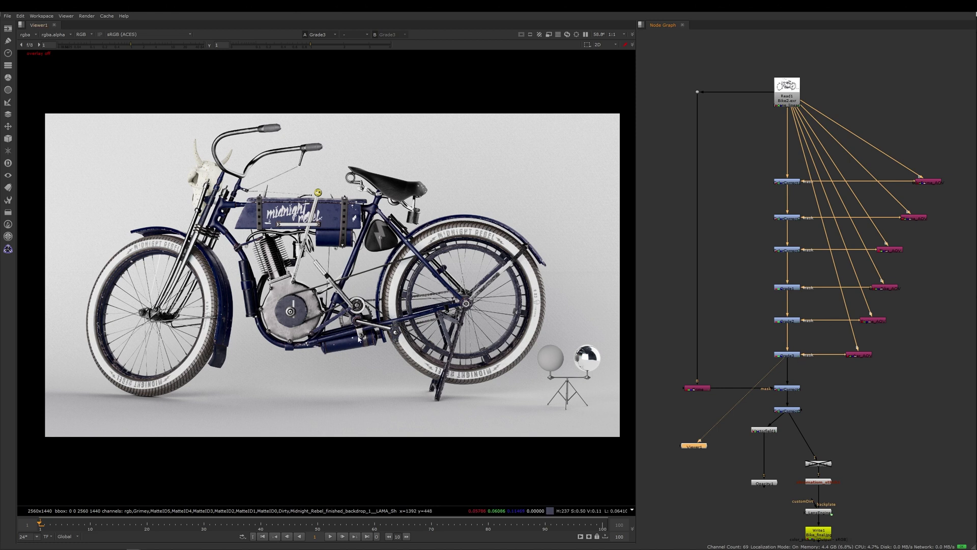
Examine the Grime mask that feeds the final color correction, up close around the cranks and across the whole bike.
scroll(348, 329, "up", 5)
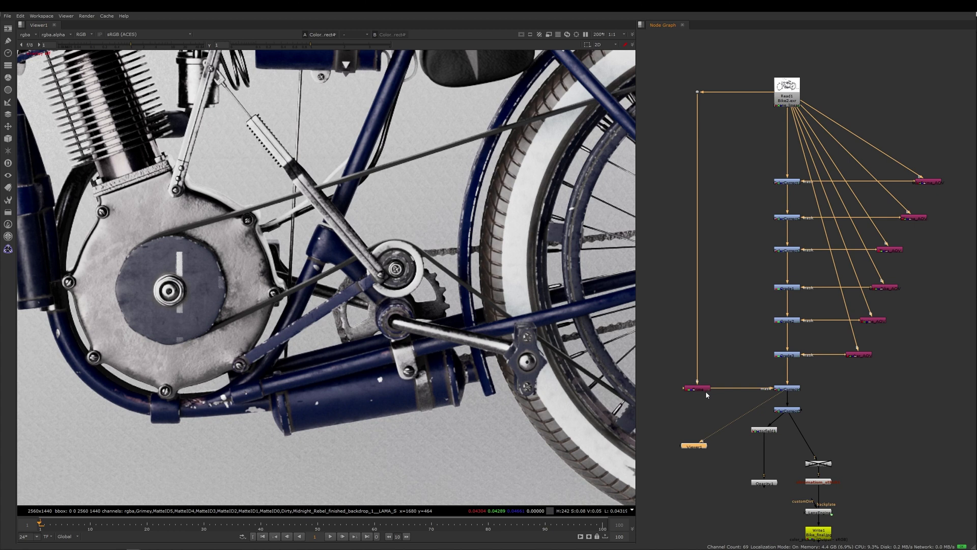
left_click(702, 390)
key("1")
scroll(339, 295, "down", 2)
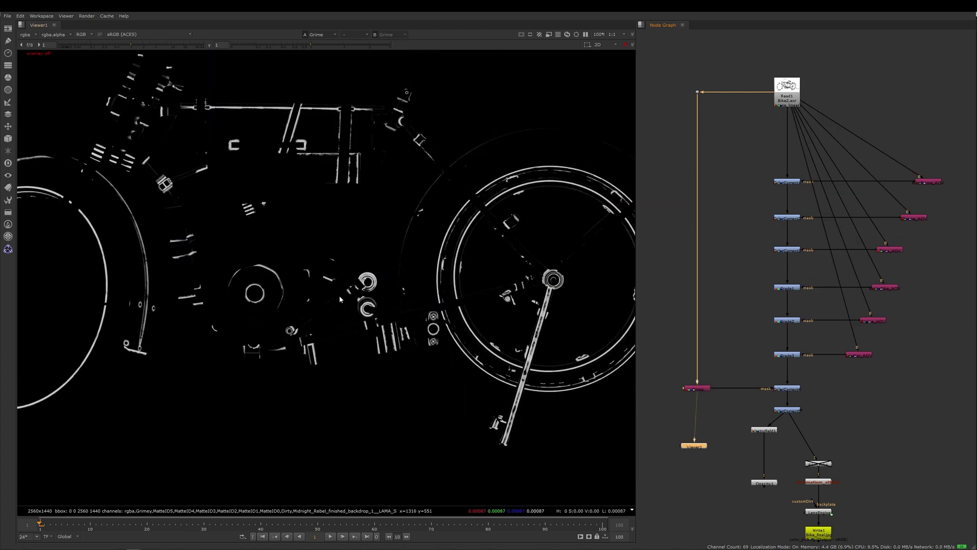
scroll(377, 204, "down", 1)
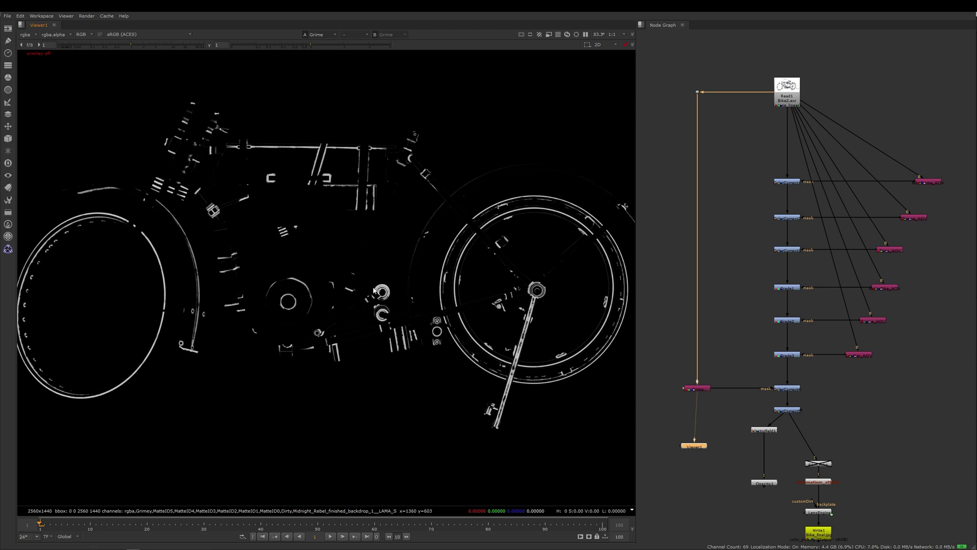
scroll(413, 295, "up", 3)
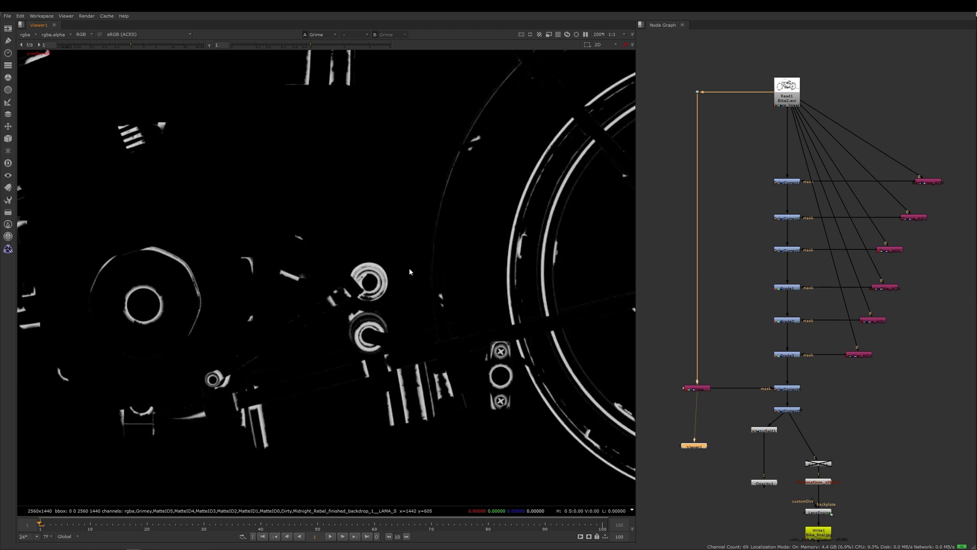
scroll(381, 244, "down", 3)
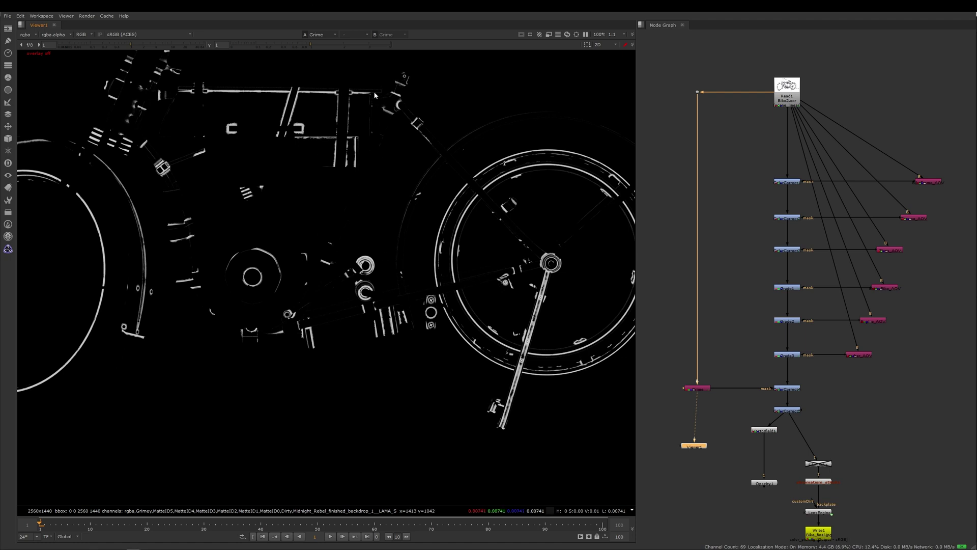
View the output of the grime-masked ColorCorrect4 node and review its saturation, contrast and gamma settings.
left_click(792, 391)
key("1")
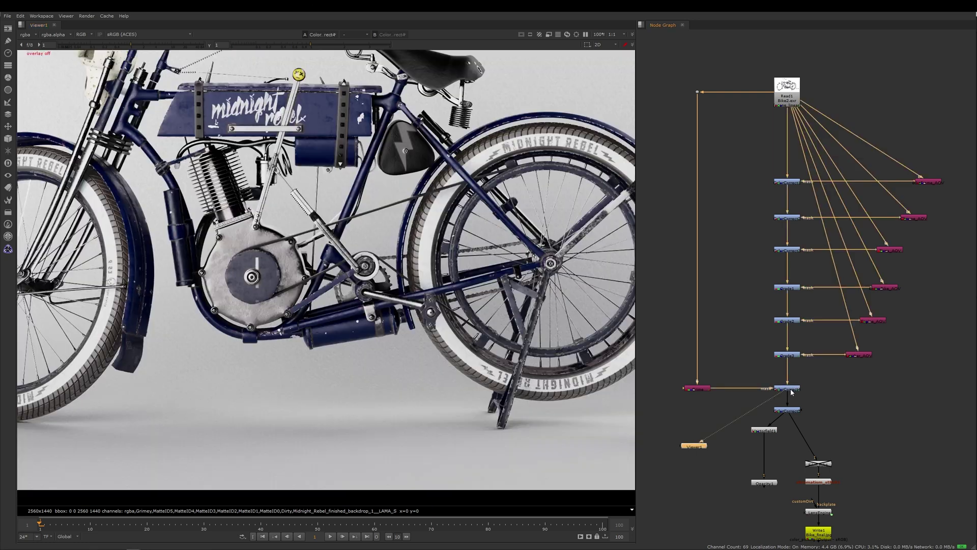
double_click(789, 389)
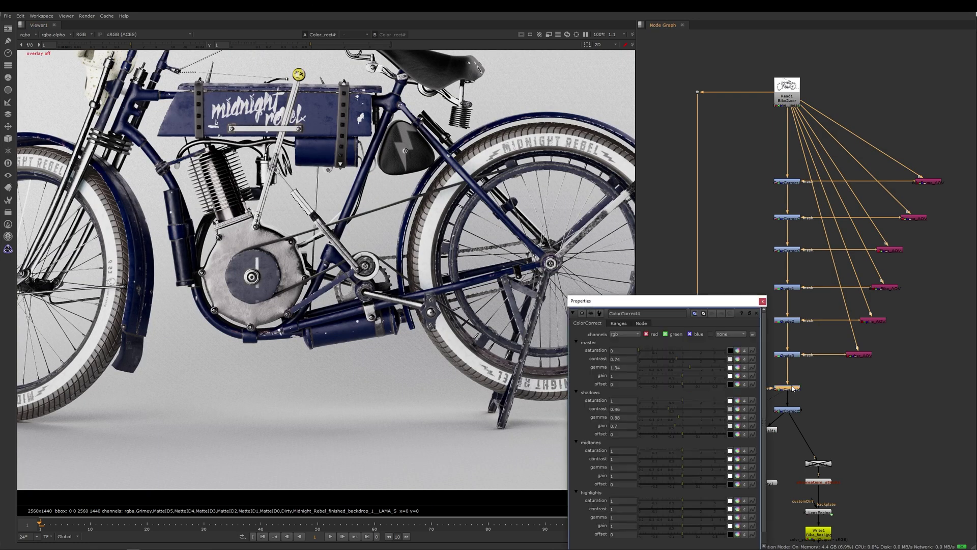
left_click_drag(668, 304, 517, 166)
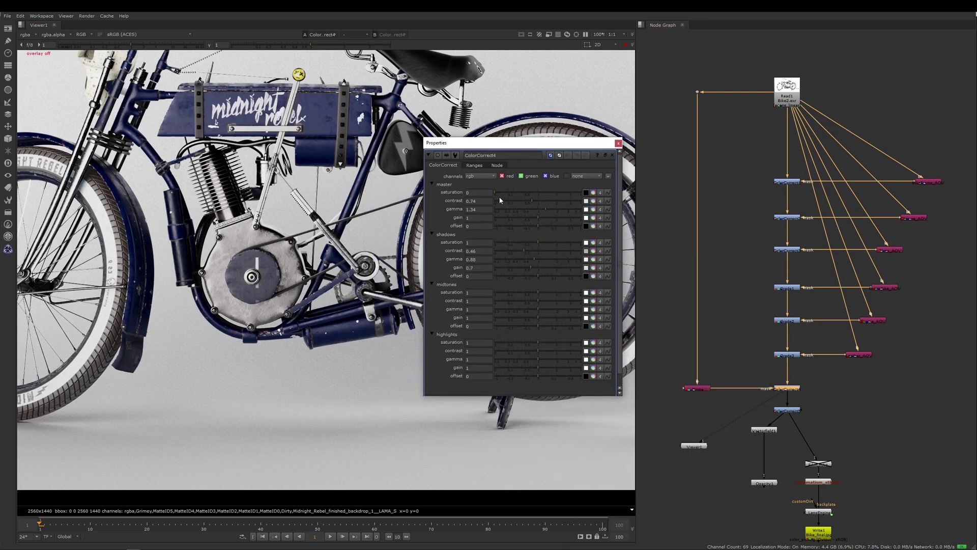
left_click(618, 143)
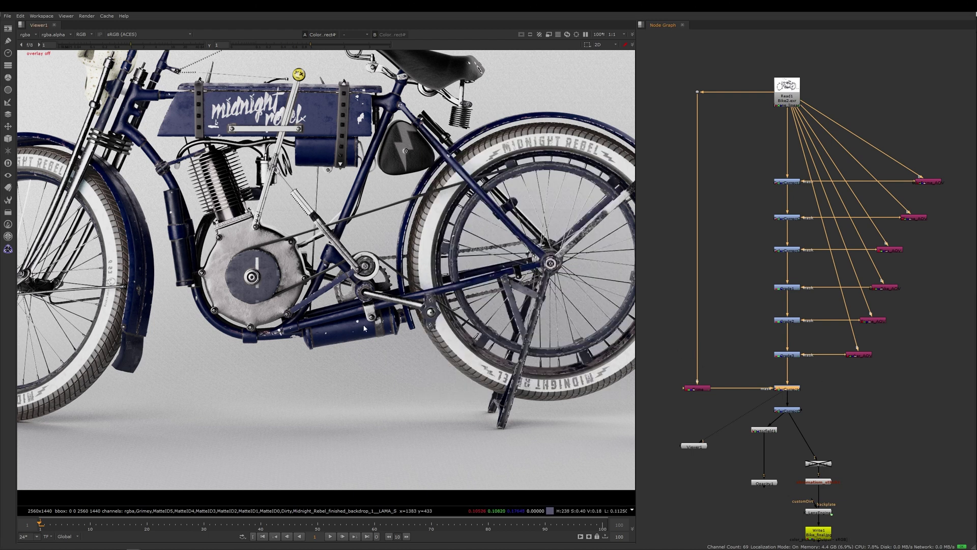
Compare the muffler and crank area before and after the grime color correction, finishing on the corrected full bike.
scroll(352, 301, "up", 8)
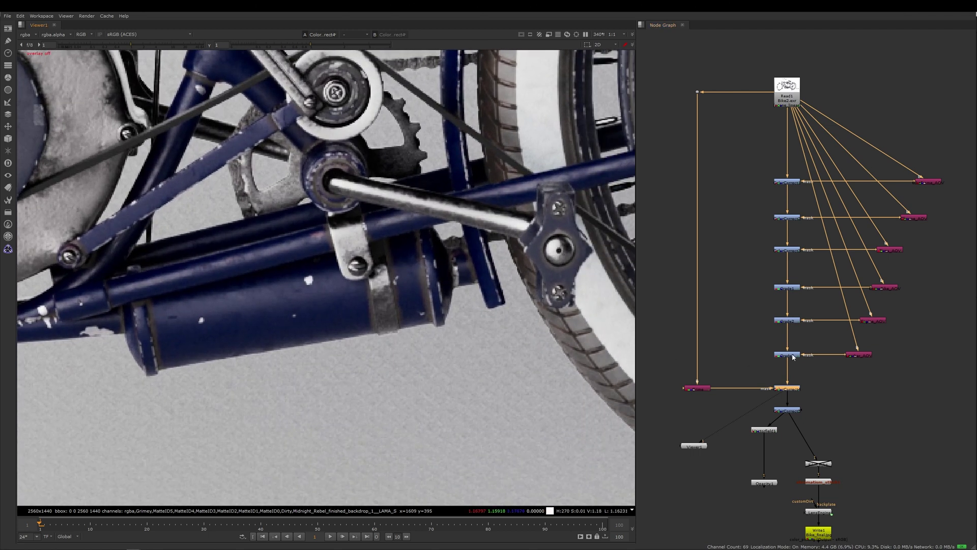
key("Up")
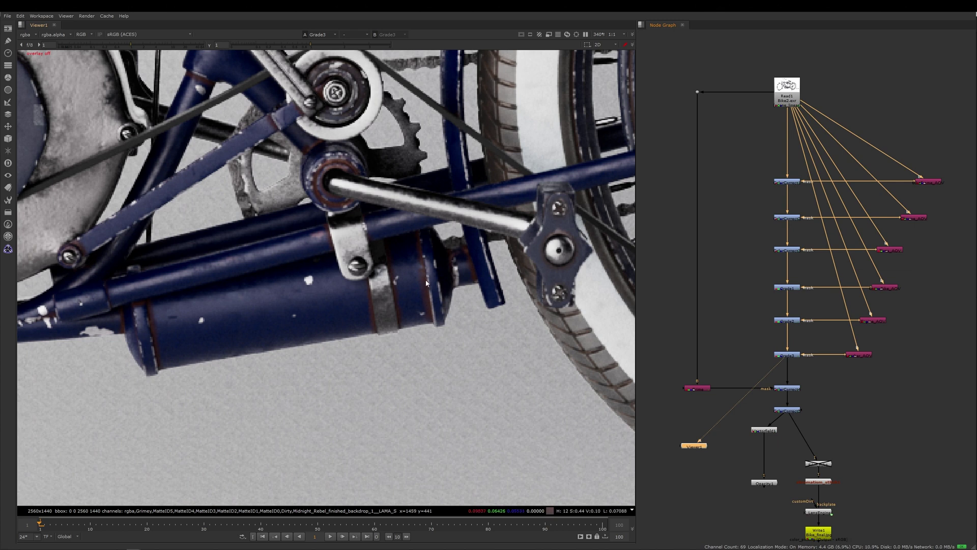
left_click(787, 389)
key("1")
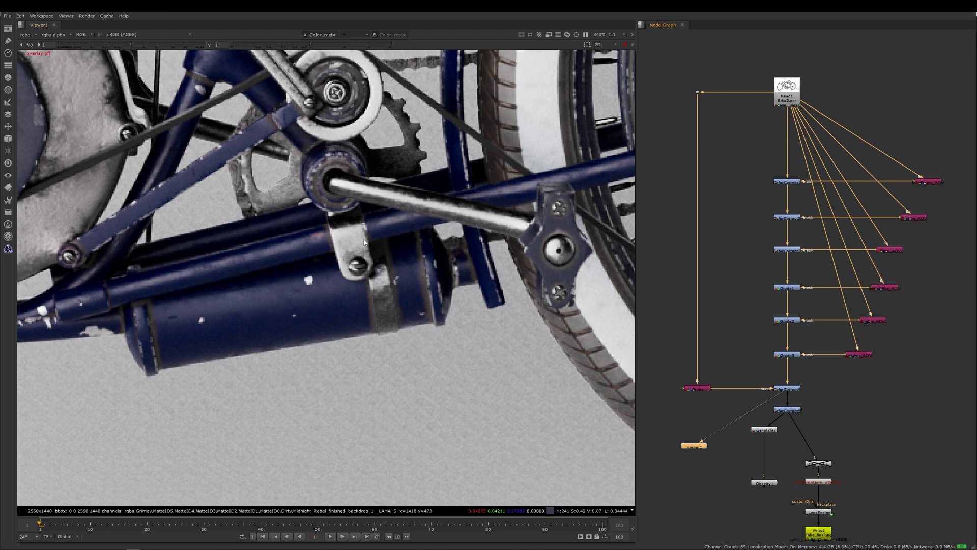
scroll(417, 264, "down", 8)
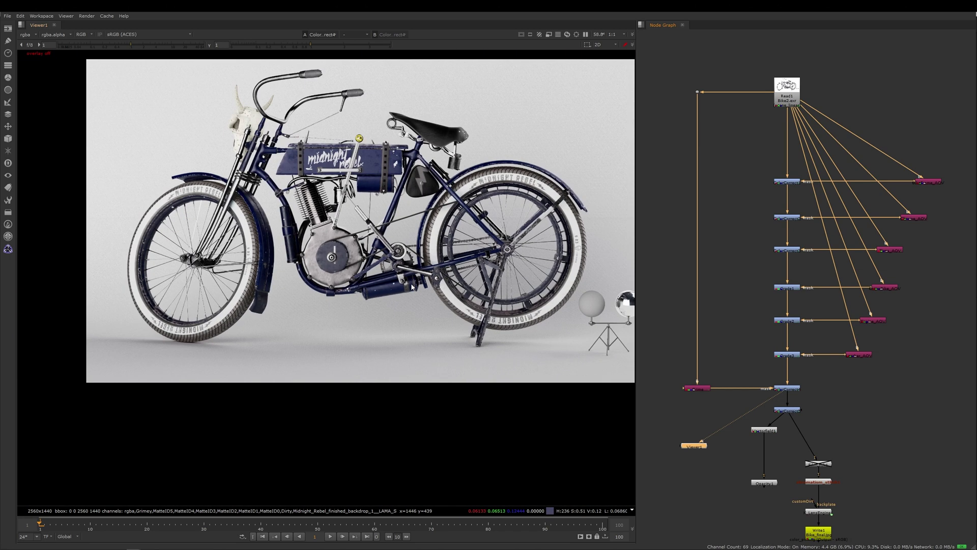
middle_click_drag(410, 294, 419, 305)
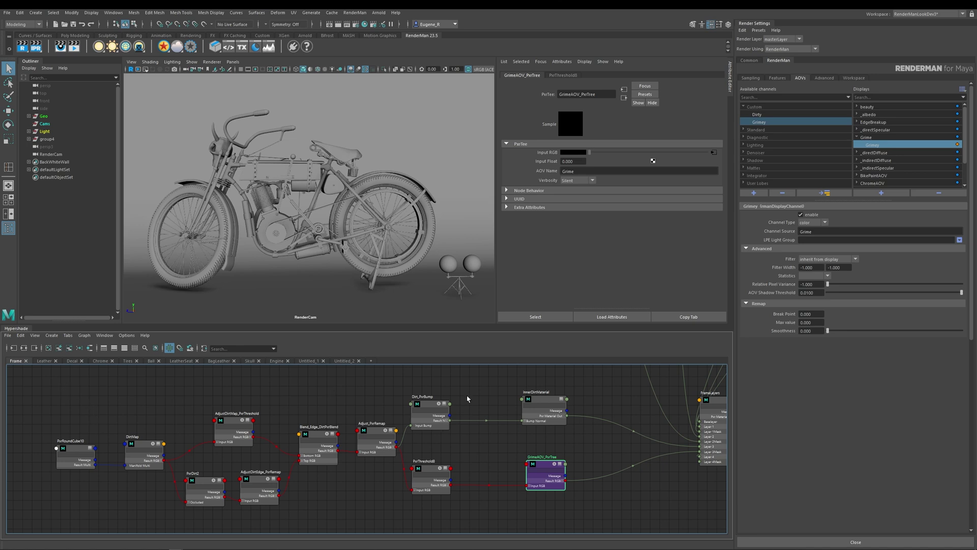
Switch to Maya and examine the PxrRoundCube10 node and the AOV name on the GrimeAOV_PxrTee node.
left_click(77, 453)
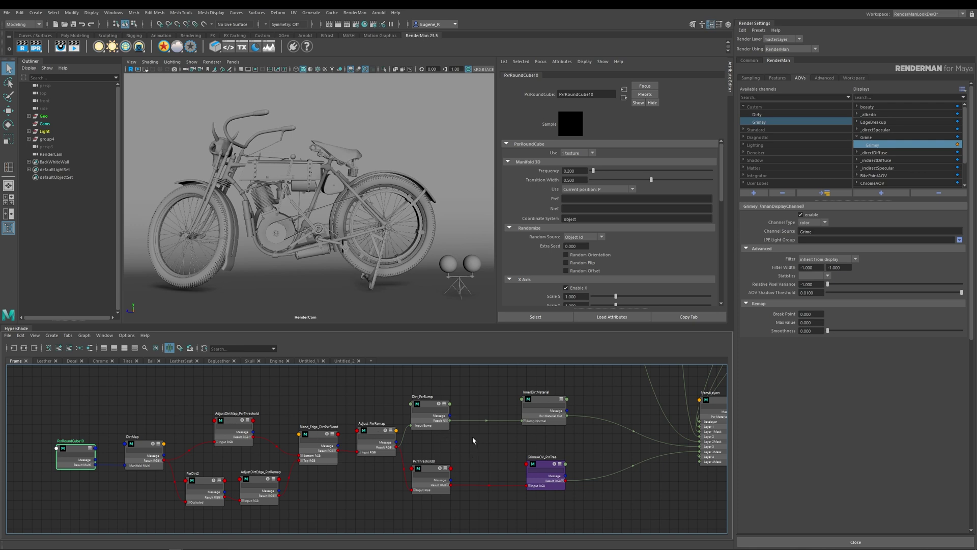
left_click(546, 463)
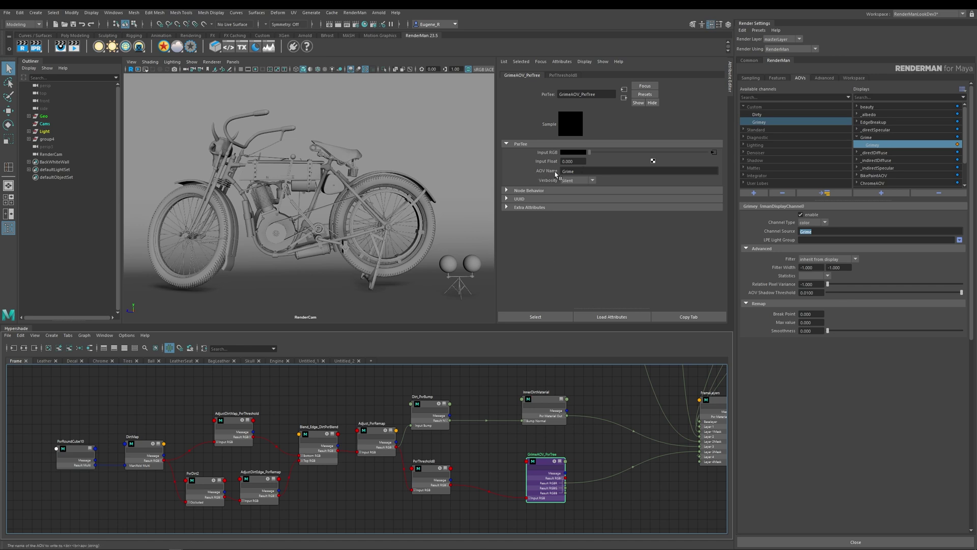
left_click(563, 171)
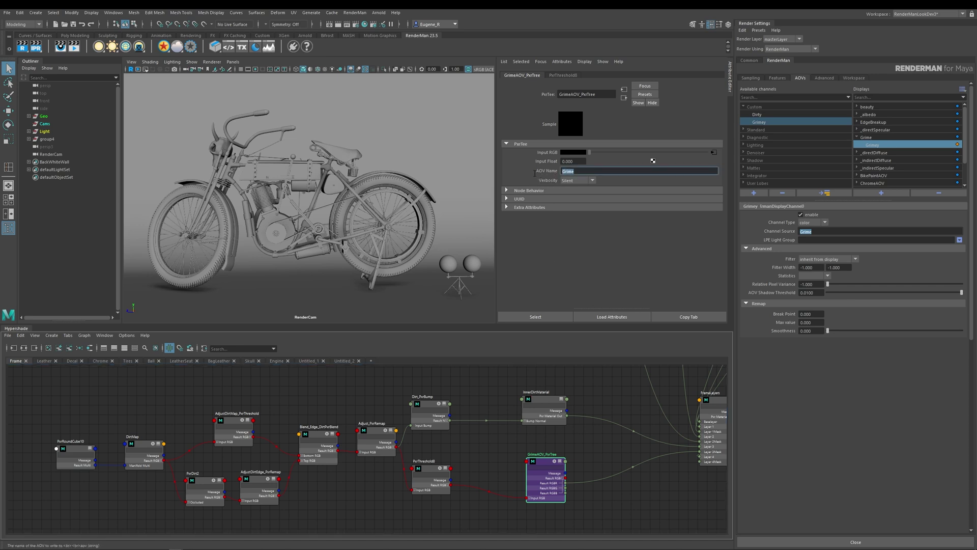
Delete the GrimeAOV_PxrTee node from the Frame shading network and remove the Grime display and Grimey channel from the AOV setup.
left_click(543, 462)
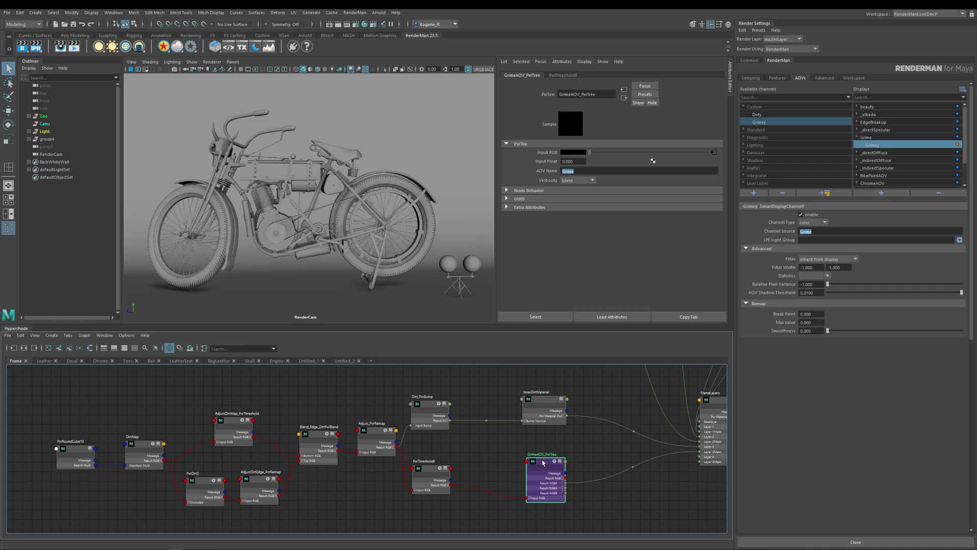
key("Delete")
left_click(871, 138)
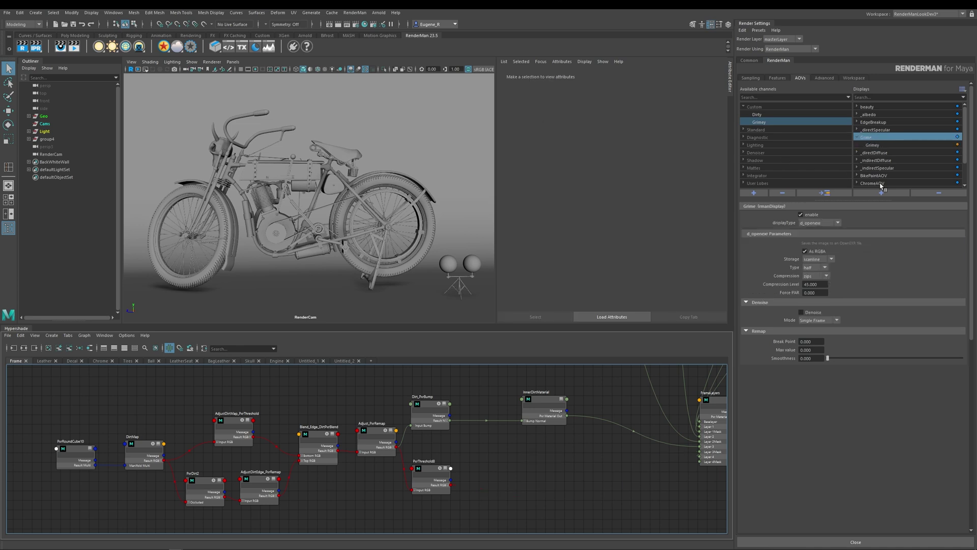
left_click(937, 193)
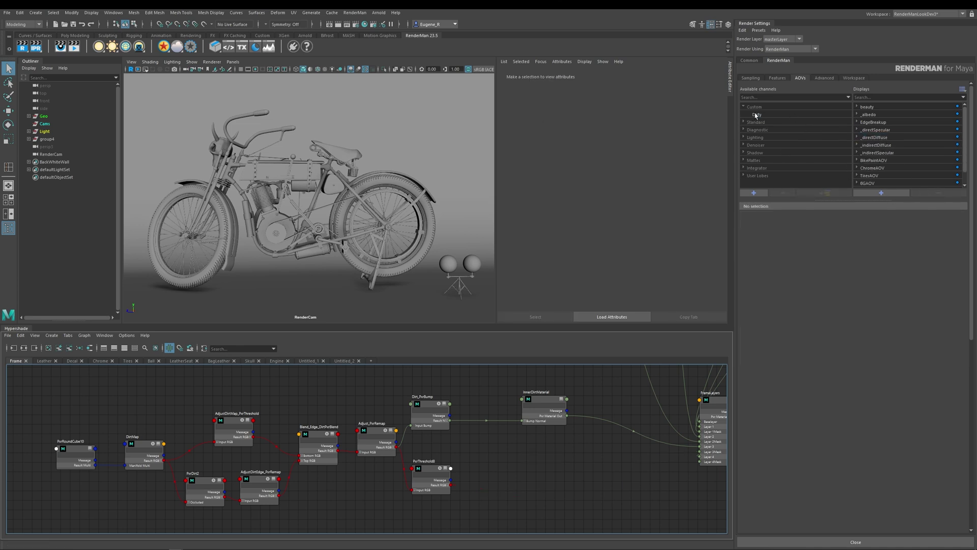
middle_click_drag(535, 465, 433, 455)
scroll(433, 454, "up", 1)
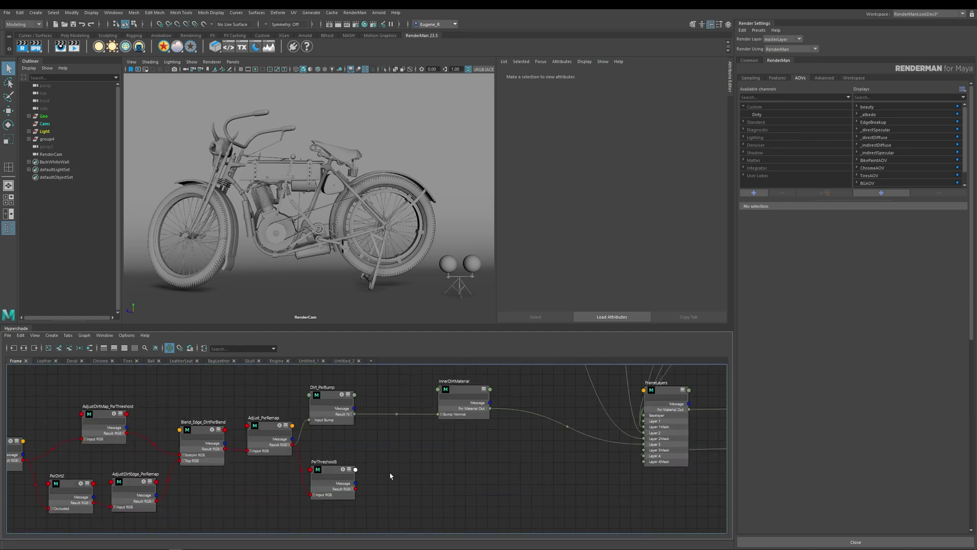
Add a PxrTee node beside PxrThreshold8 and connect the threshold's Result RGB to the tee's Input RGB.
key("Tab")
type("PxrTee")
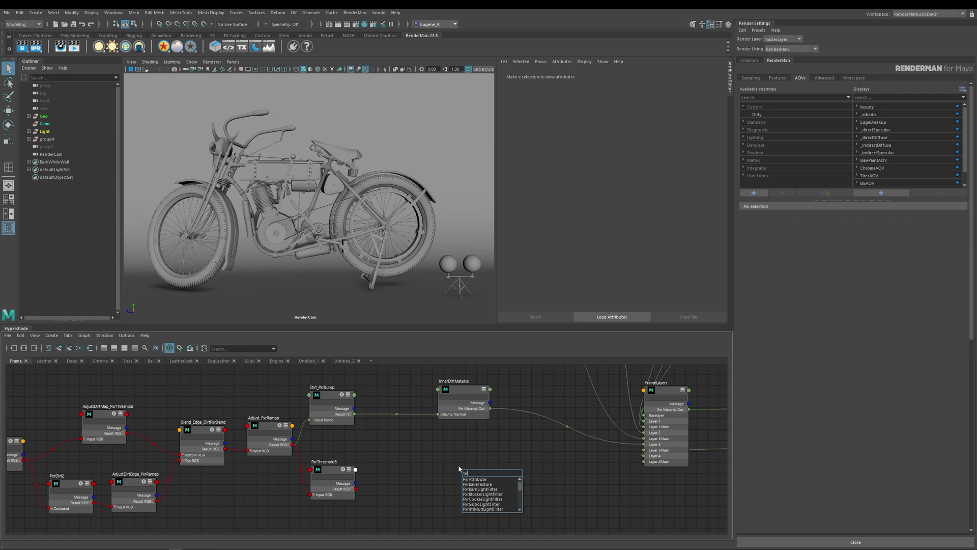
key("Return")
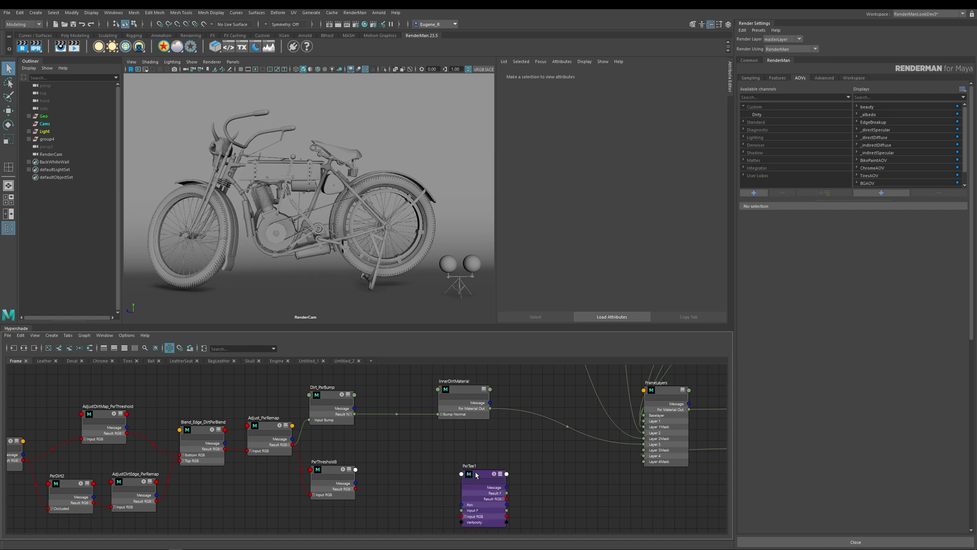
left_click_drag(478, 474, 426, 448)
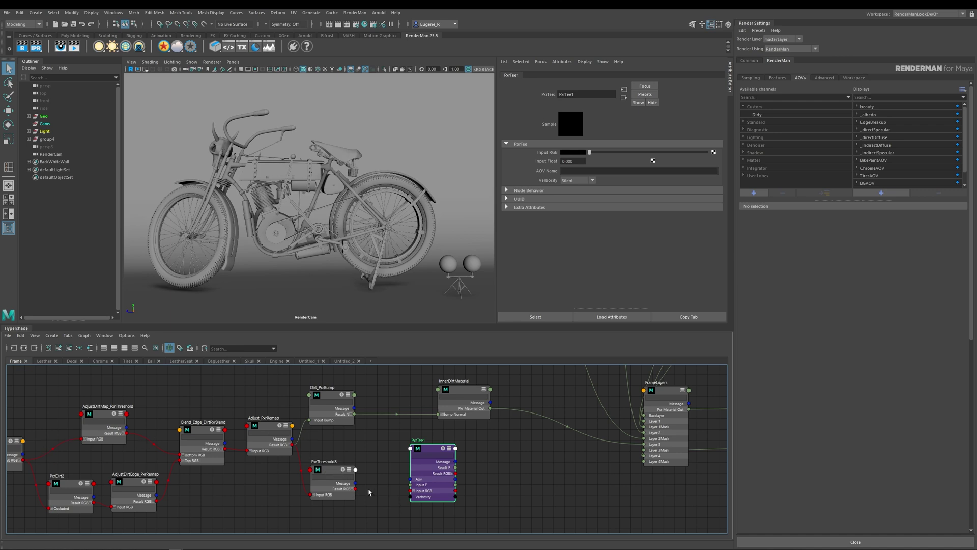
left_click_drag(355, 488, 430, 493)
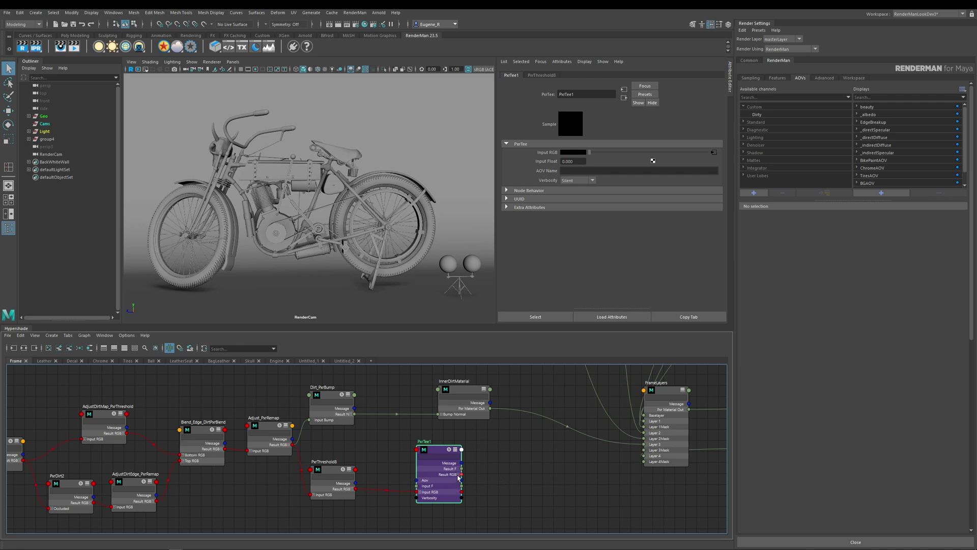
Connect the PxrTee's Result RGBR output to the Layer 3 Mask of FrameLayers and set the tee's AOV Name to Grime.
left_click(459, 473)
left_click_drag(463, 480, 655, 450)
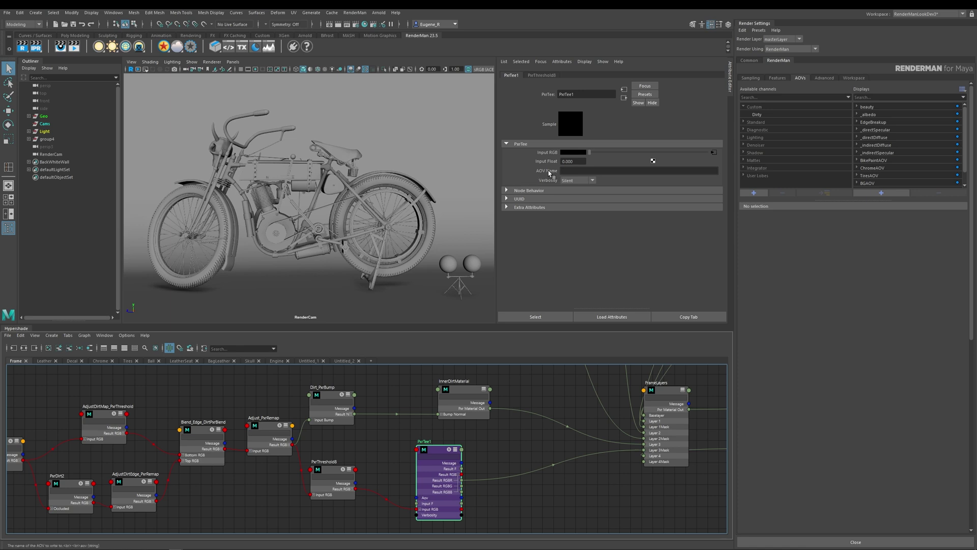
left_click(581, 171)
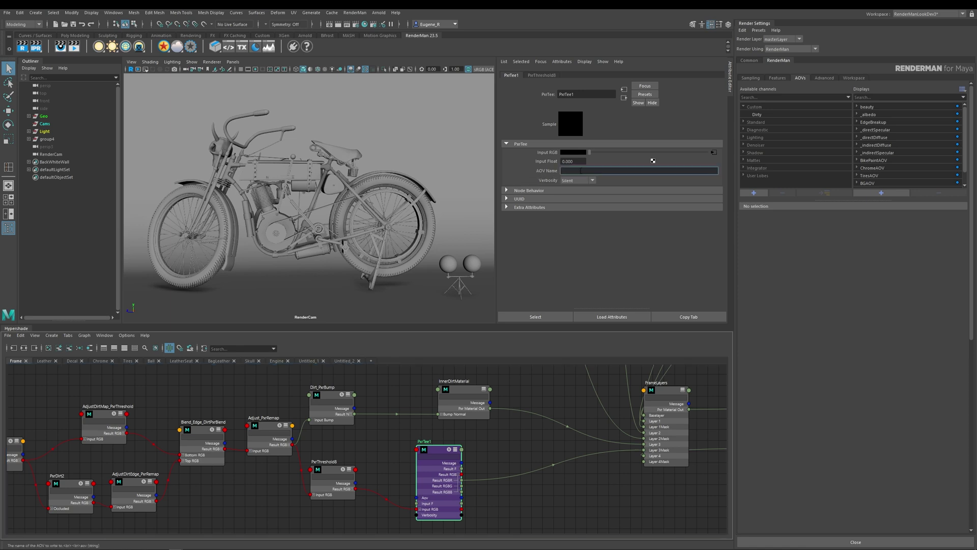
type("Grime")
left_click(572, 234)
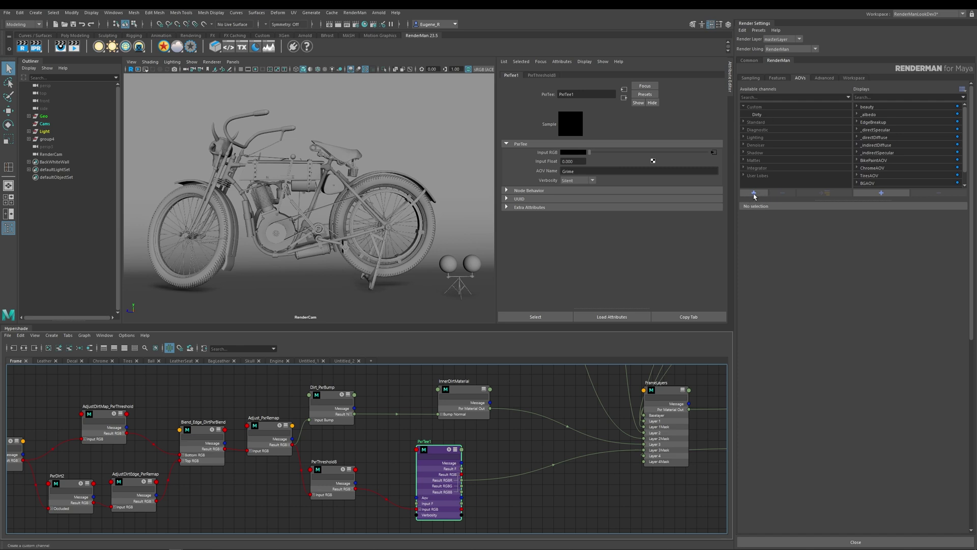
Create a custom channel named Grimey and add it to the displays, choosing to create a new node.
left_click(754, 193)
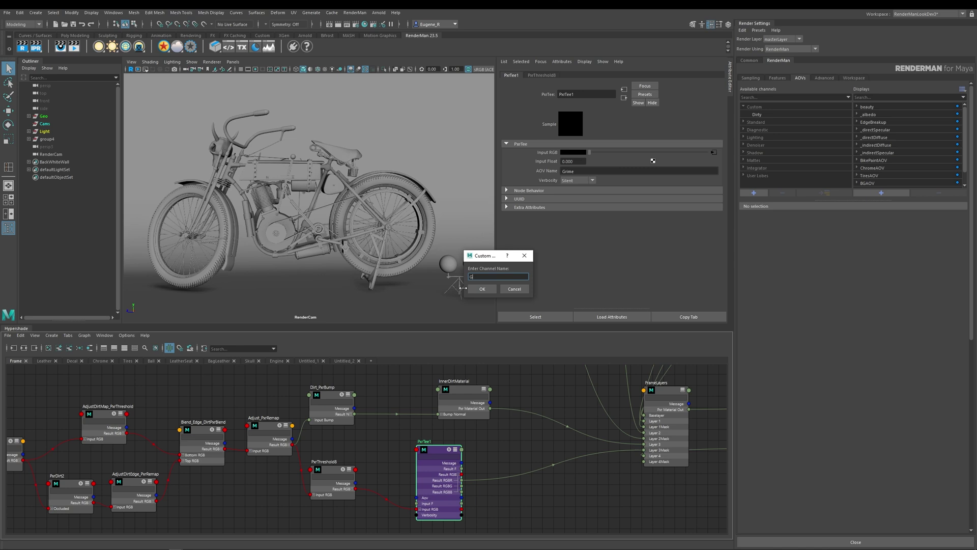
type("Grimey")
left_click(482, 289)
left_click(759, 122)
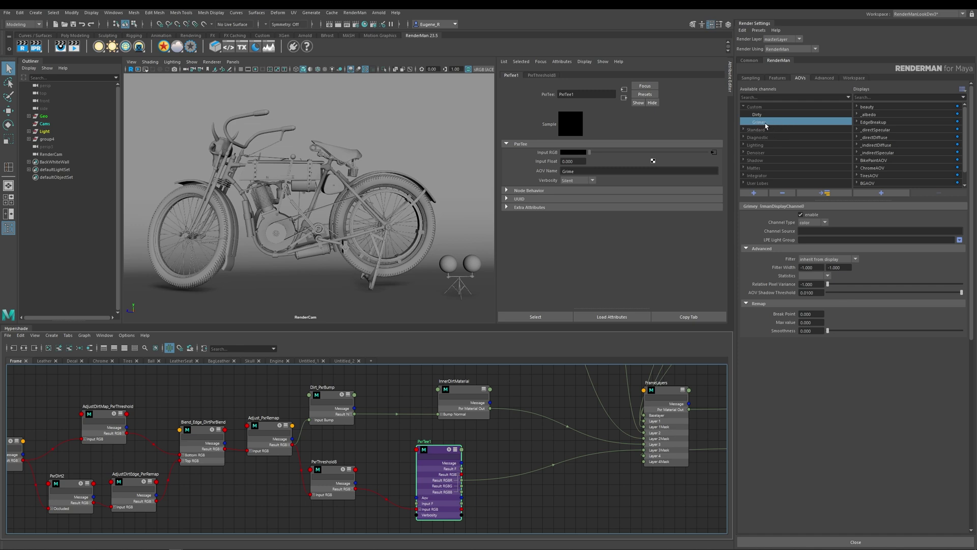
mouse_move(760, 126)
left_mouse_down()
mouse_move(909, 148)
mouse_move(906, 156)
mouse_move(907, 137)
mouse_move(760, 126)
left_mouse_up()
left_click_drag(775, 129, 826, 198)
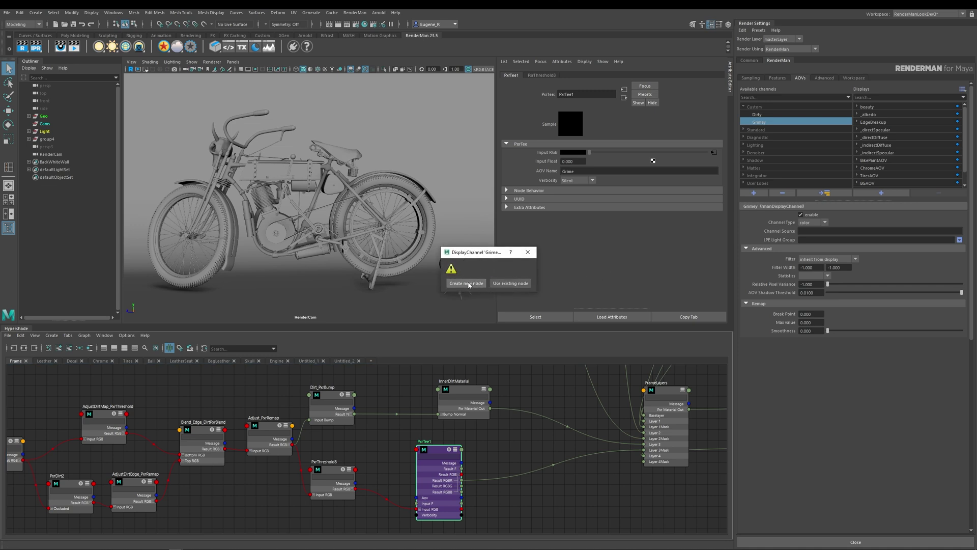
left_click(469, 283)
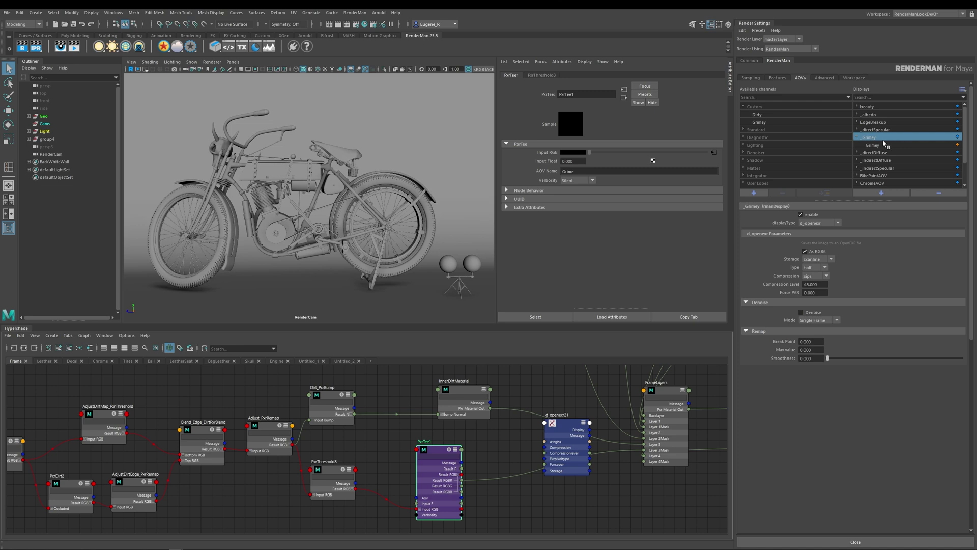
Set the Channel Source of the Grimey channel inside its new display to Grime.
left_click(884, 145)
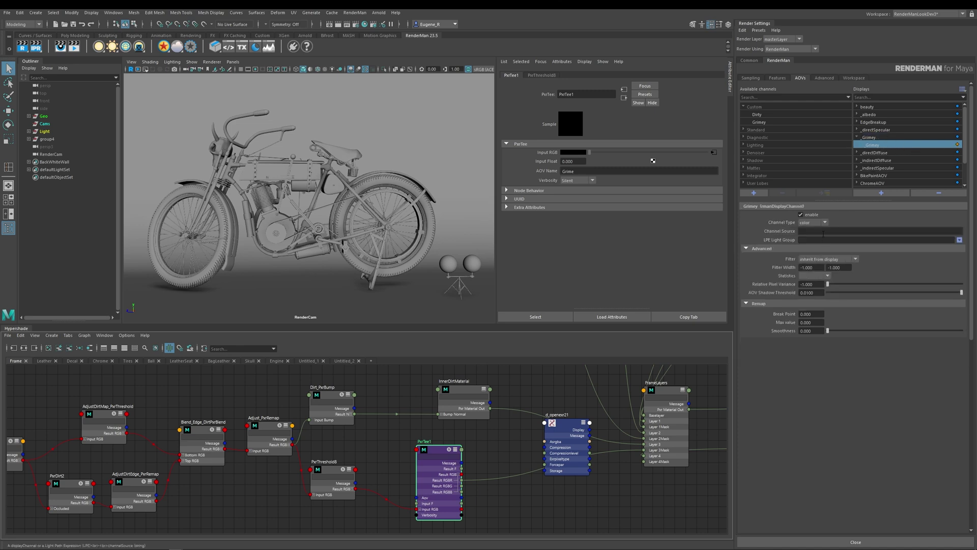
left_click(823, 232)
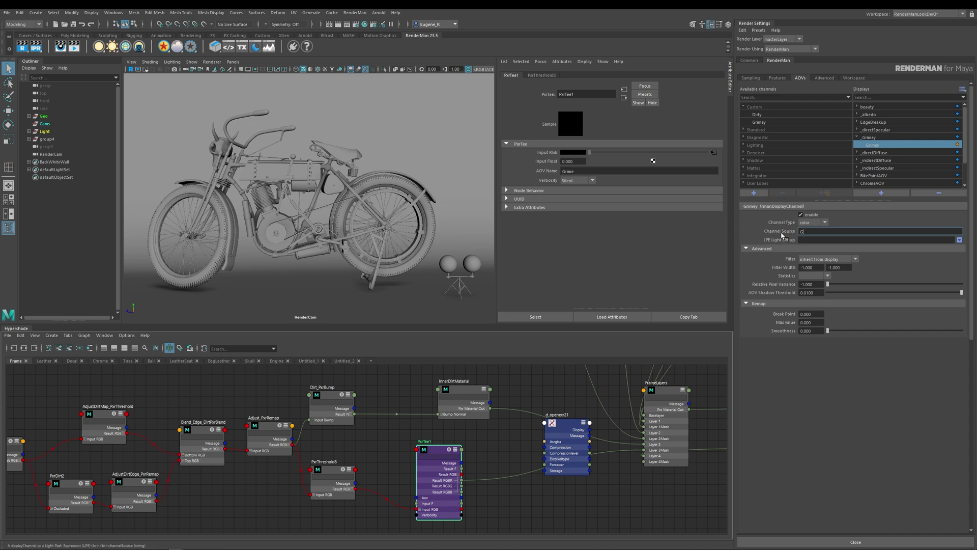
left_click(525, 450)
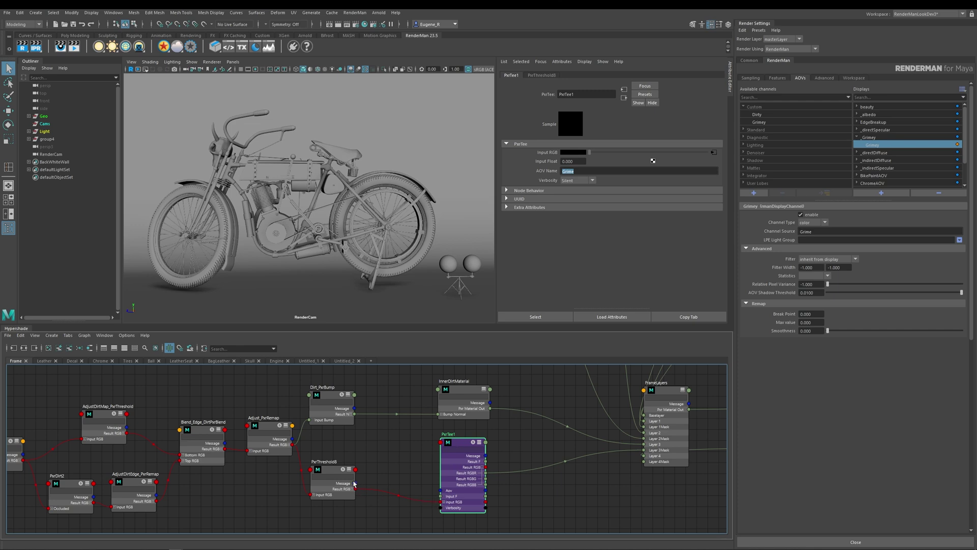
Review the PxrTee connections, check its AOV Name against the Grimey channel's Channel Source, and inspect the PxrThreshold8 settings.
left_click_drag(460, 443, 461, 443)
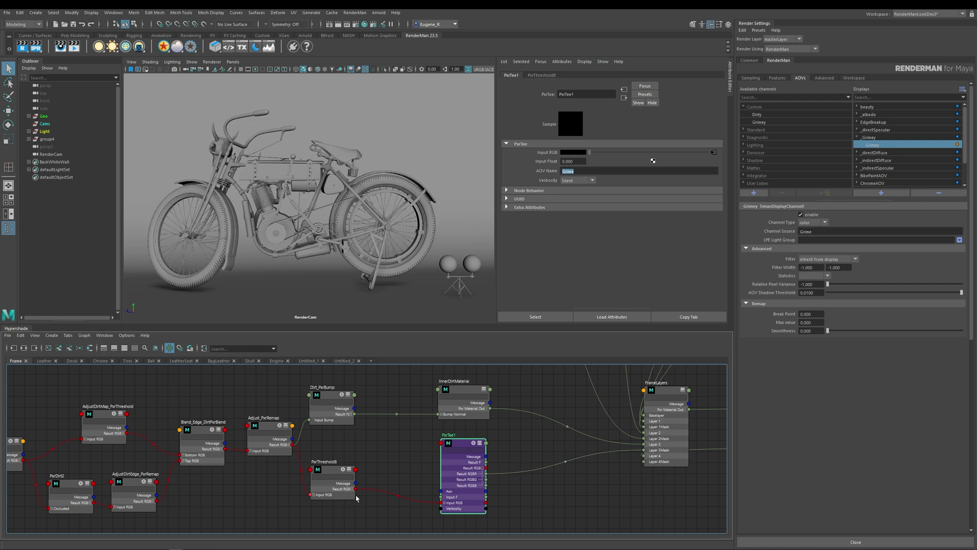
mouse_move(355, 489)
left_mouse_down()
mouse_move(655, 452)
mouse_move(357, 489)
left_mouse_up()
left_click(580, 171)
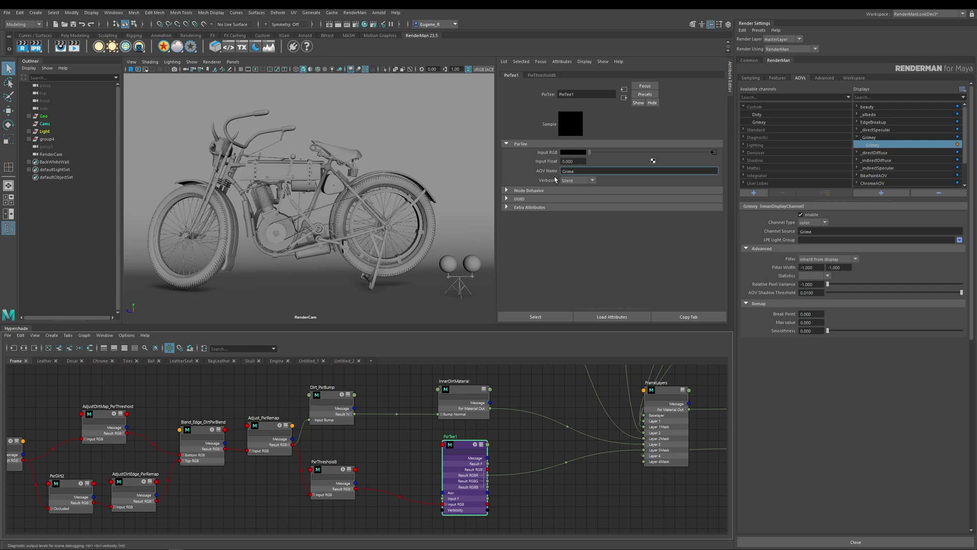
left_click(767, 123)
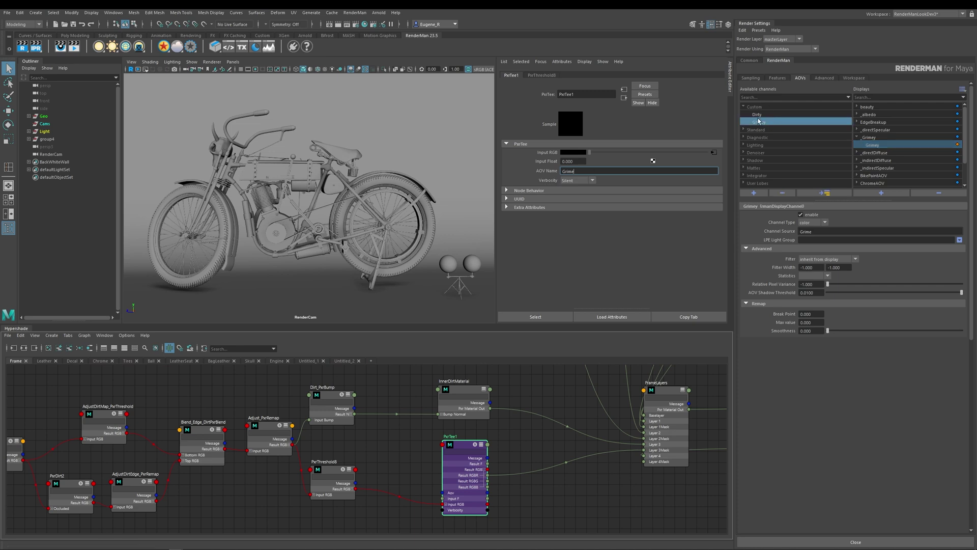
left_click(883, 146)
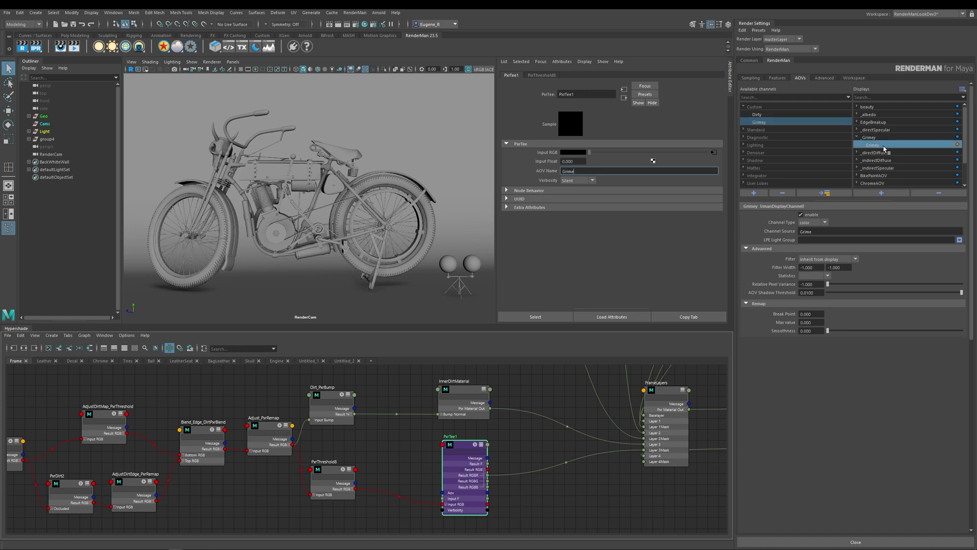
left_click(821, 231)
double_click(821, 231)
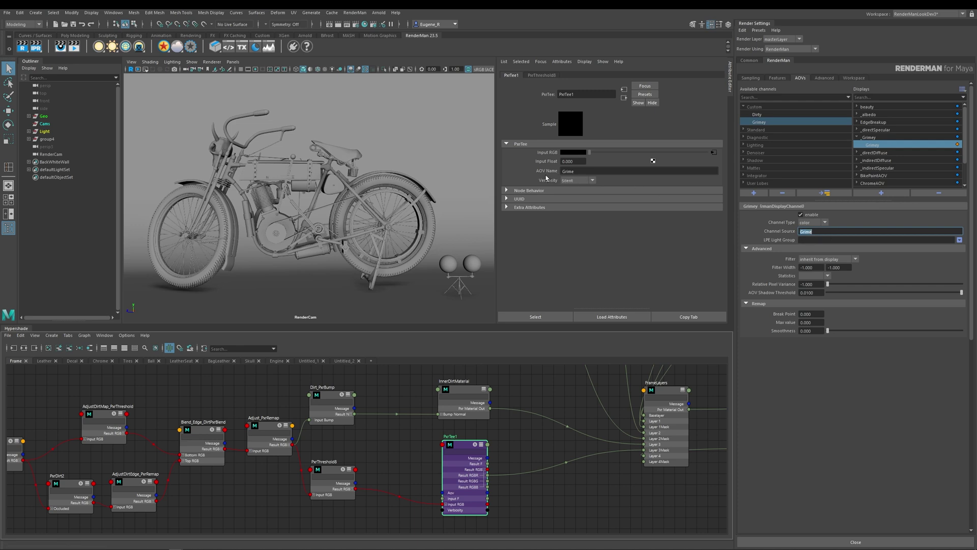
left_click(333, 481)
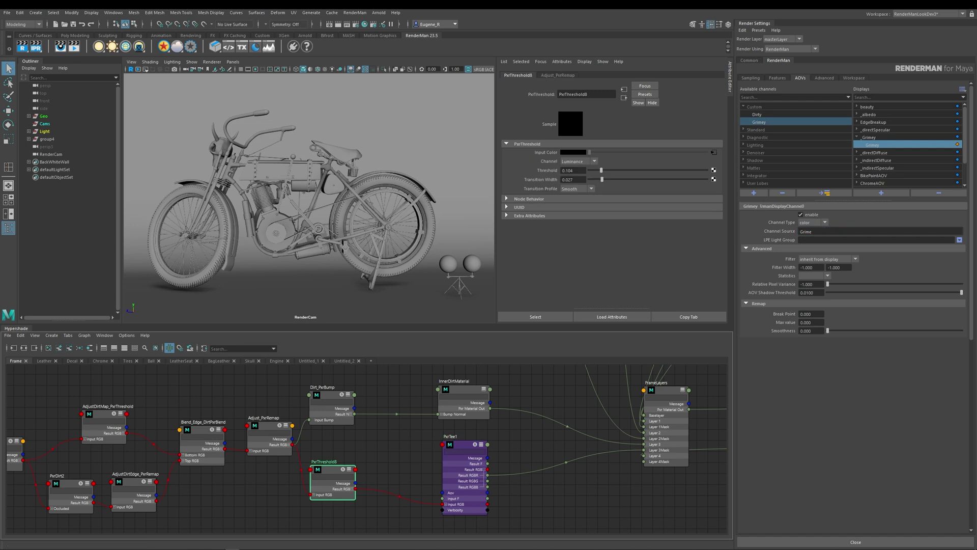
Switch to the render image viewer and compare the Grime_Grimey pass with the beauty render, finishing on the Grime_Grimey pass.
left_click(261, 543)
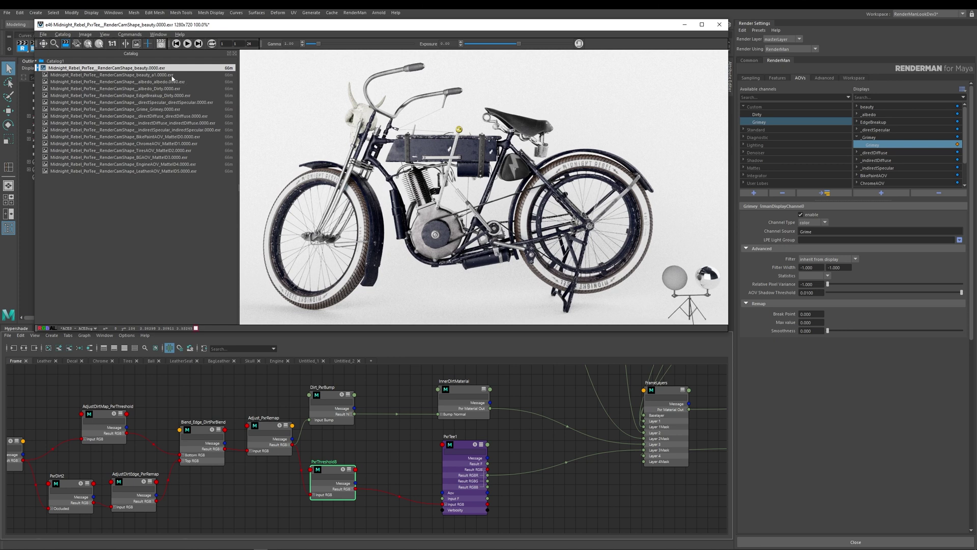
left_click(169, 110)
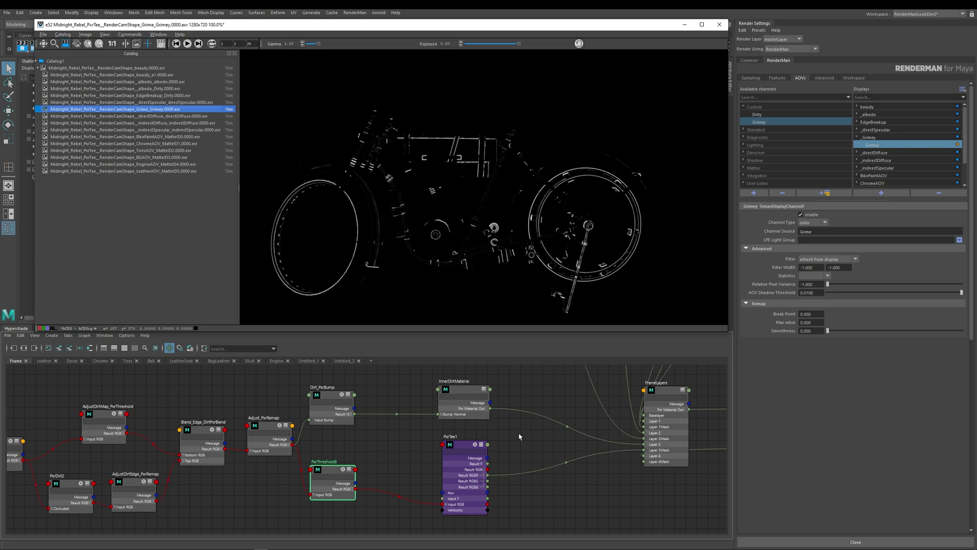
key("Home")
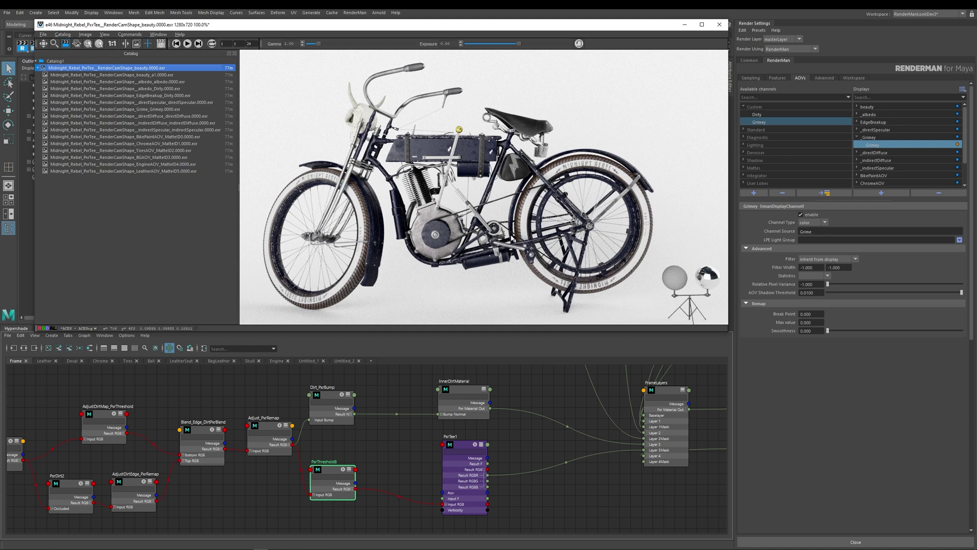
left_click(166, 109)
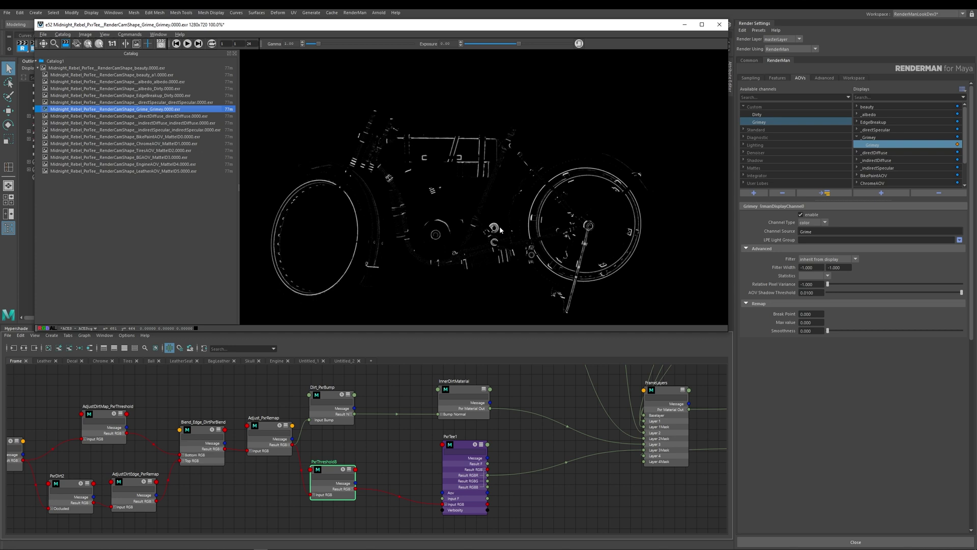
left_click(512, 438)
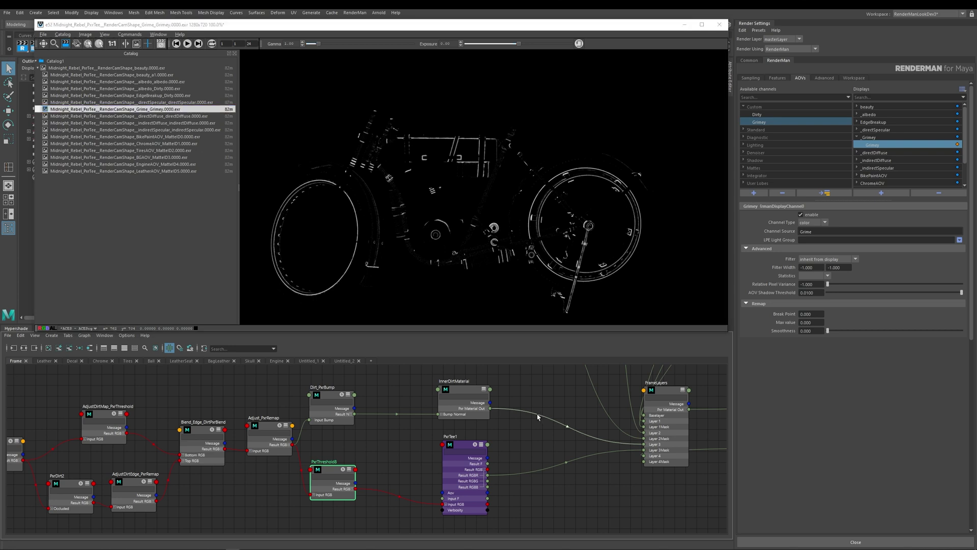